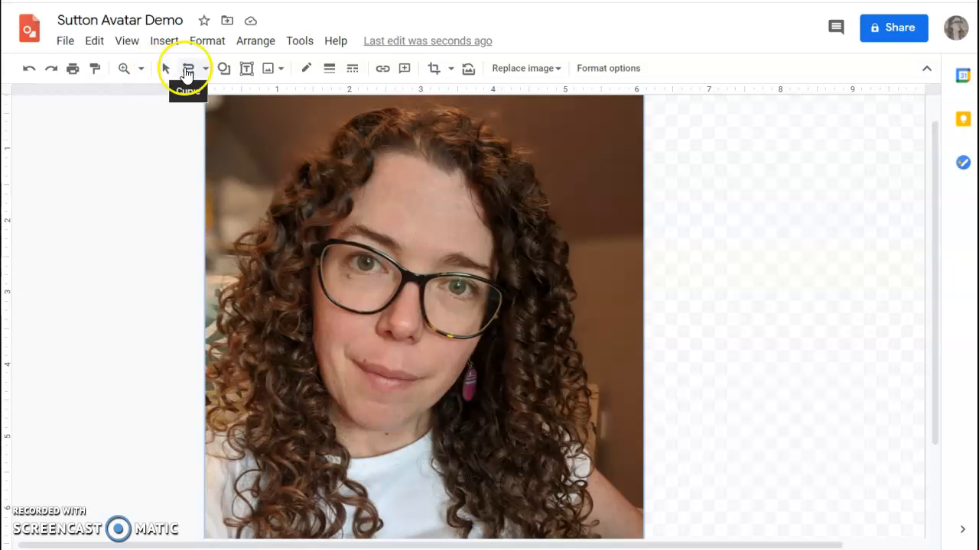
Trace the face outline with the Curve tool from the top of the forehead along the hairline and down to the jaw beside the earring
left_click(140, 70)
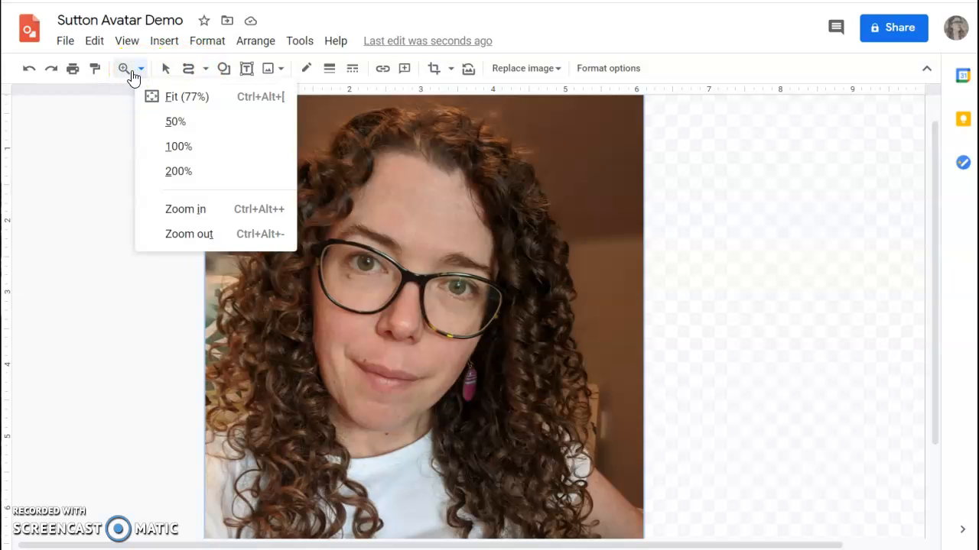
left_click(123, 71)
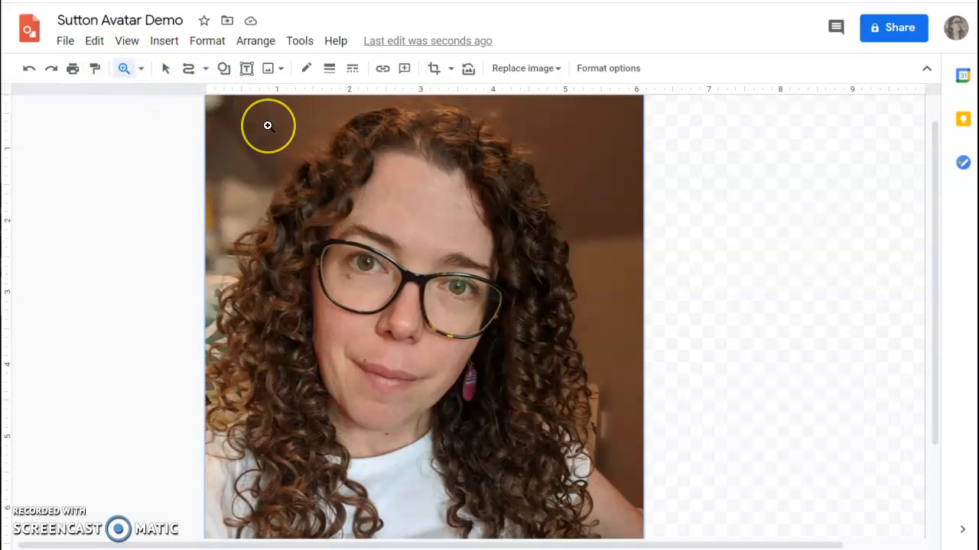
left_click_drag(307, 161, 580, 478)
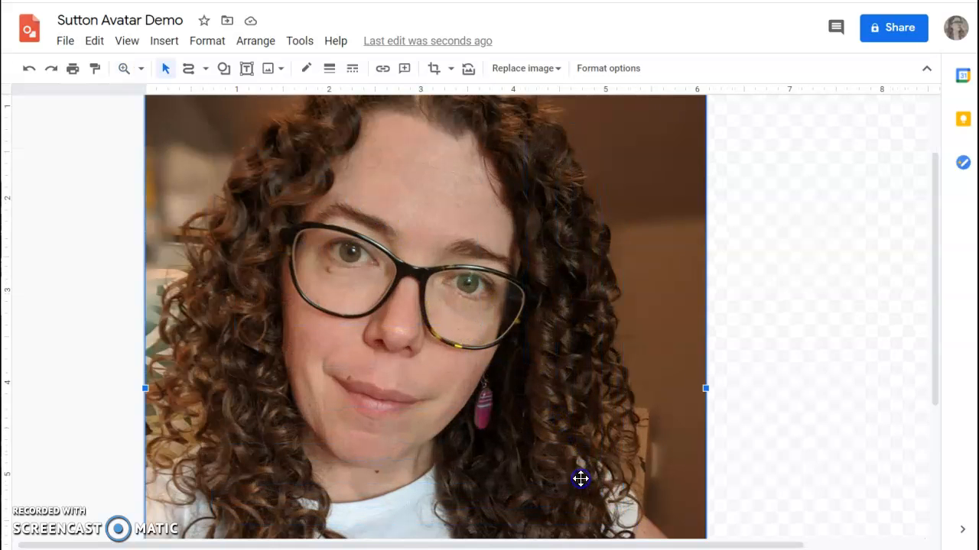
scroll(826, 329, "up", 2)
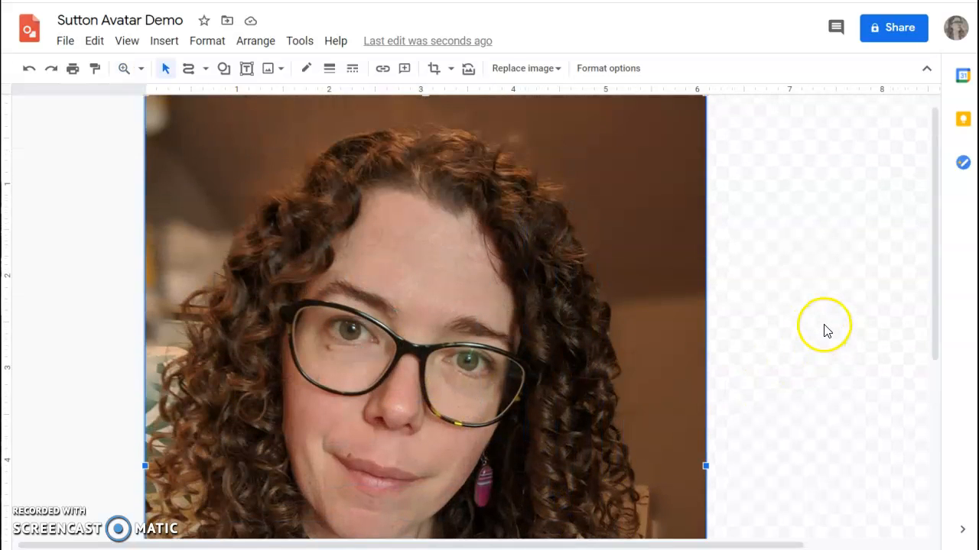
scroll(184, 240, "down", 2)
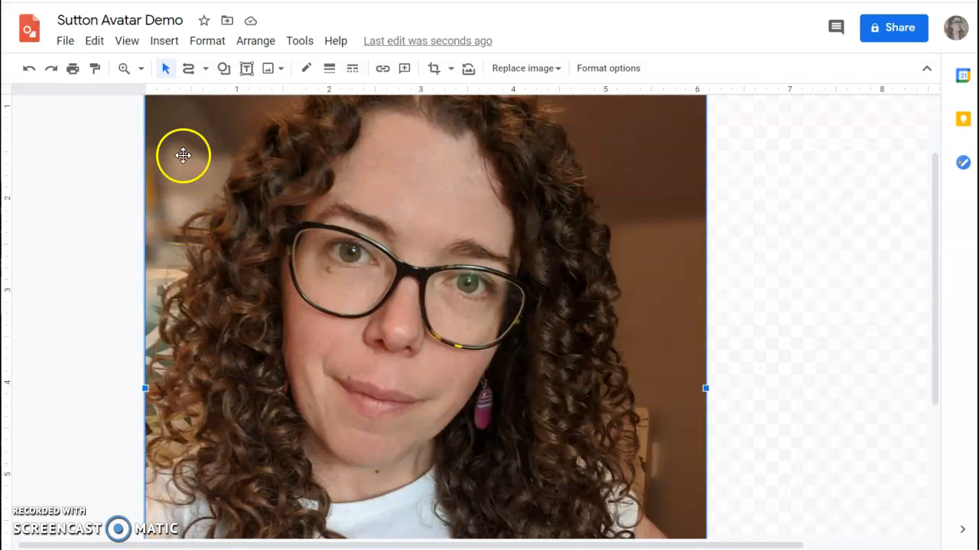
scroll(218, 136, "up", 2)
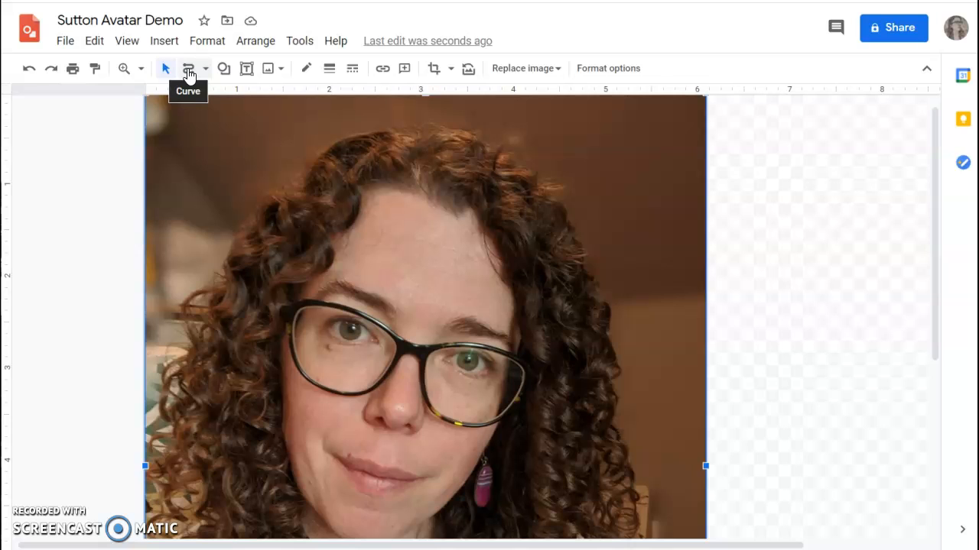
left_click(188, 70)
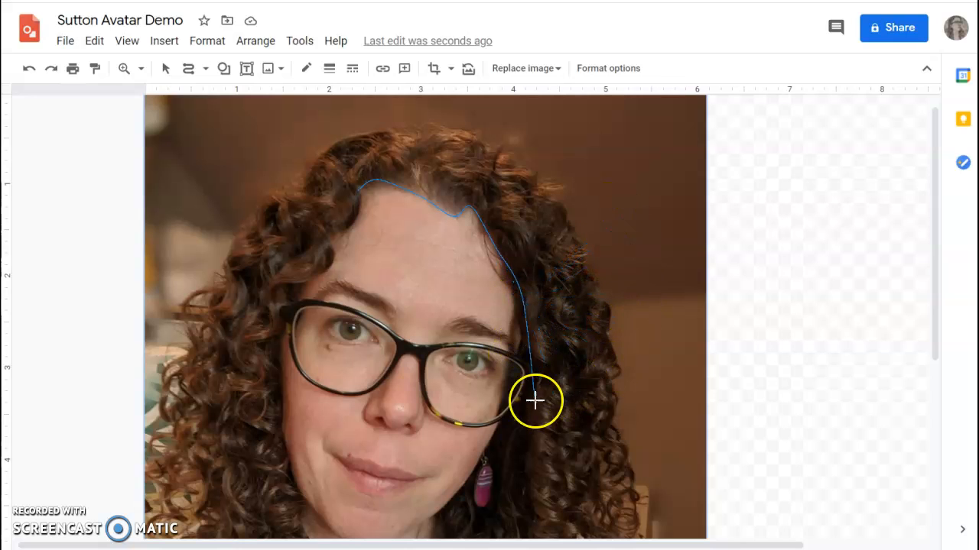
left_click(509, 369)
left_click(497, 431)
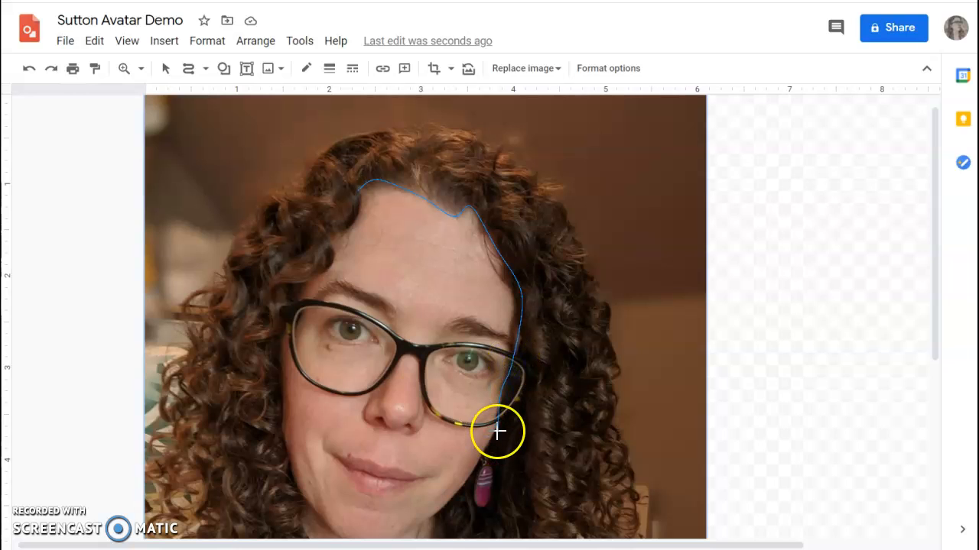
left_click(476, 472)
left_click(467, 481)
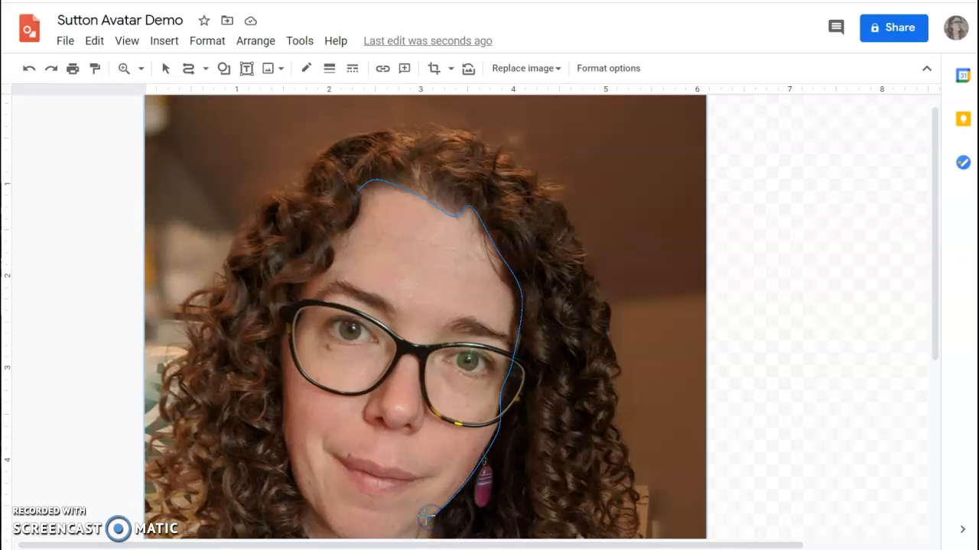
Continue the face outline around the chin and up the other cheek, close it at the hairline, and make its fill transparent
scroll(429, 518, "down", 2)
left_click(380, 467)
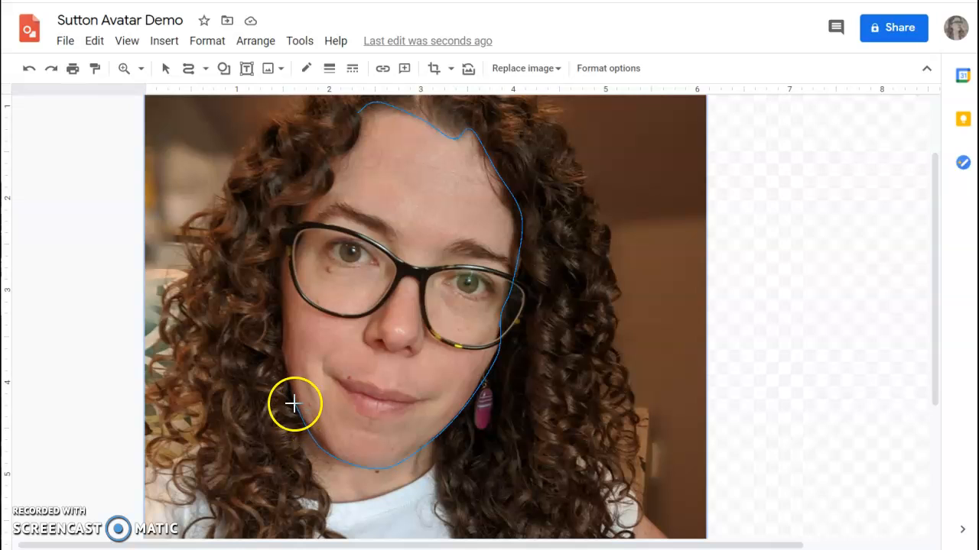
left_click(282, 356)
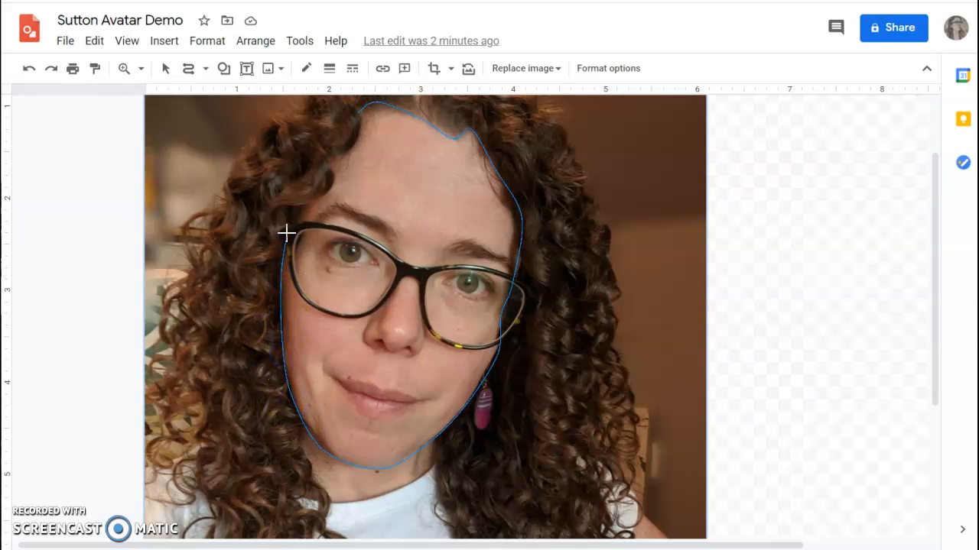
left_click(308, 177)
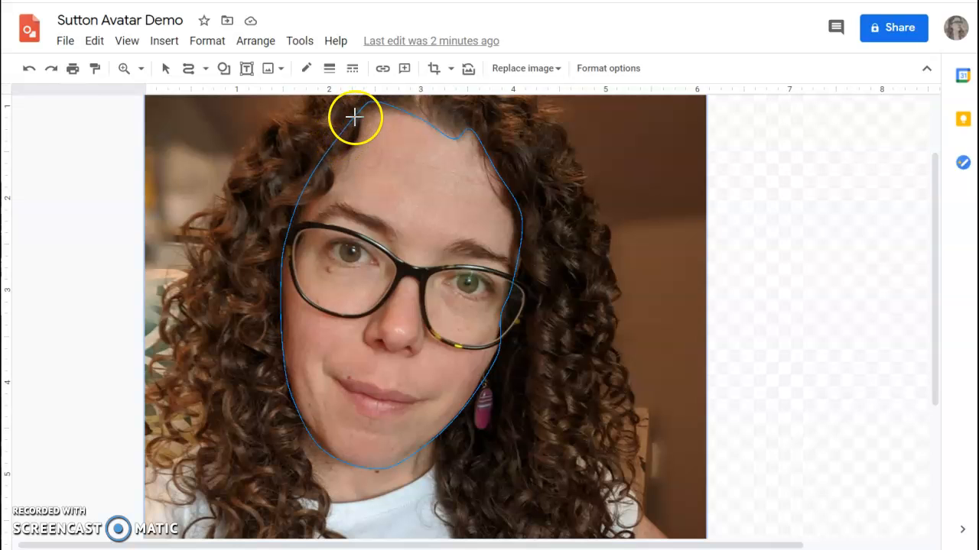
left_click(355, 116)
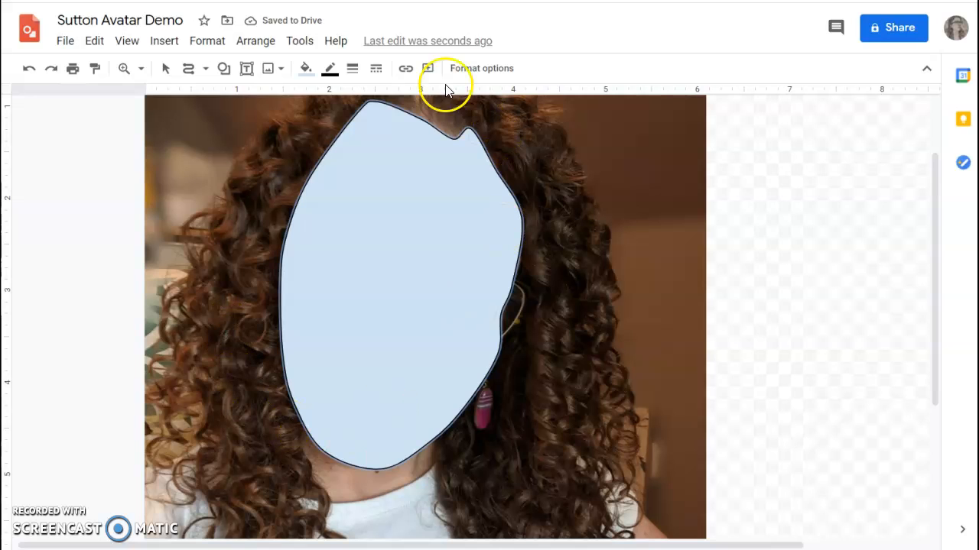
left_click(305, 69)
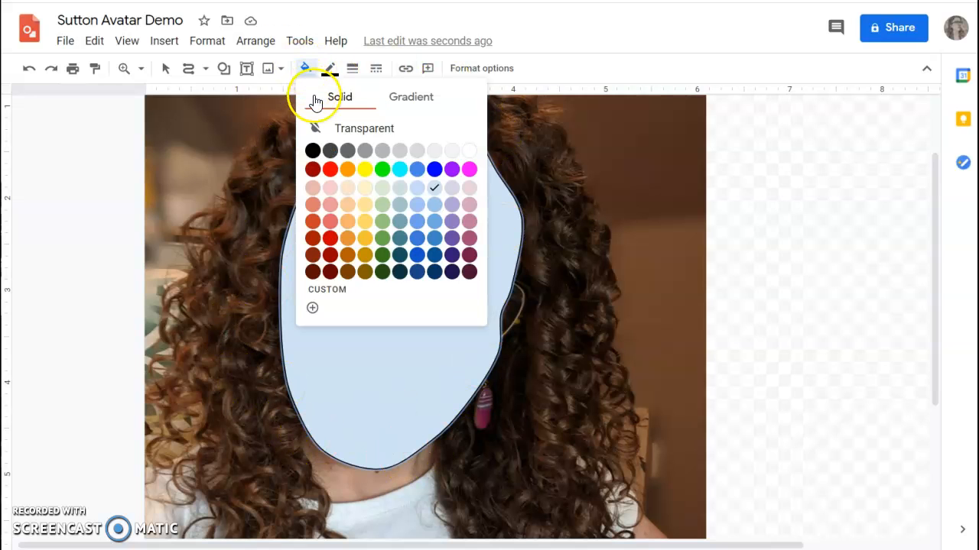
left_click(356, 130)
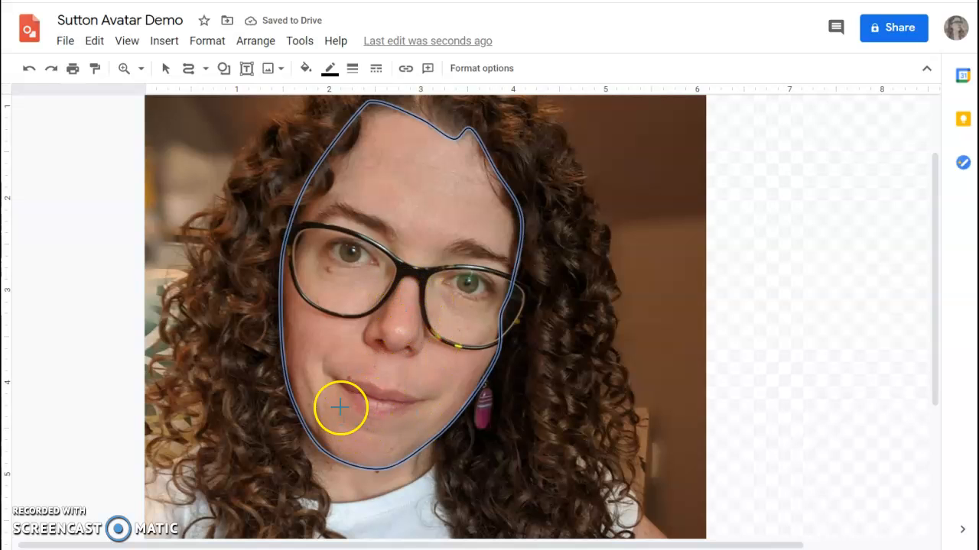
Draw a narrow closed curve along the jaw beside the left corner of the mouth and make its fill transparent
left_click(307, 359)
left_click(322, 420)
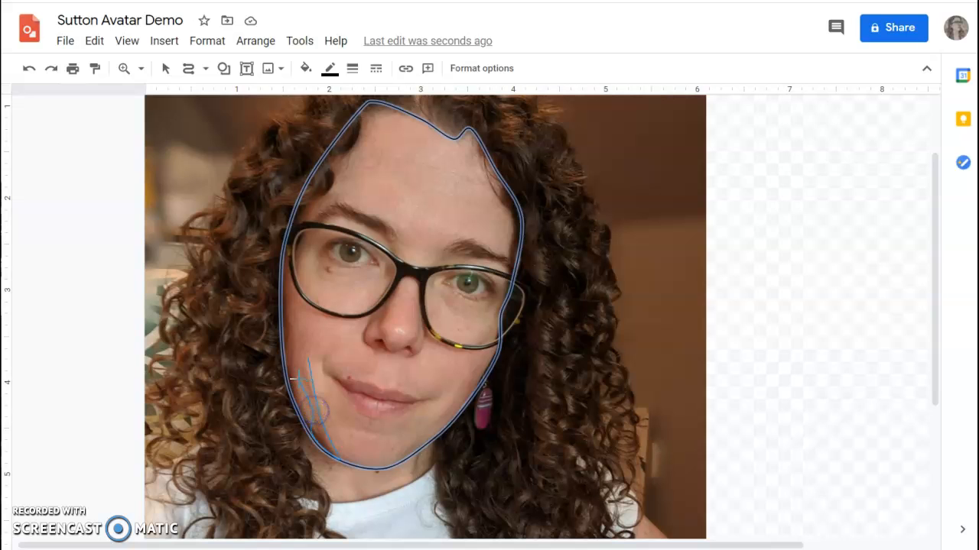
left_click(309, 358)
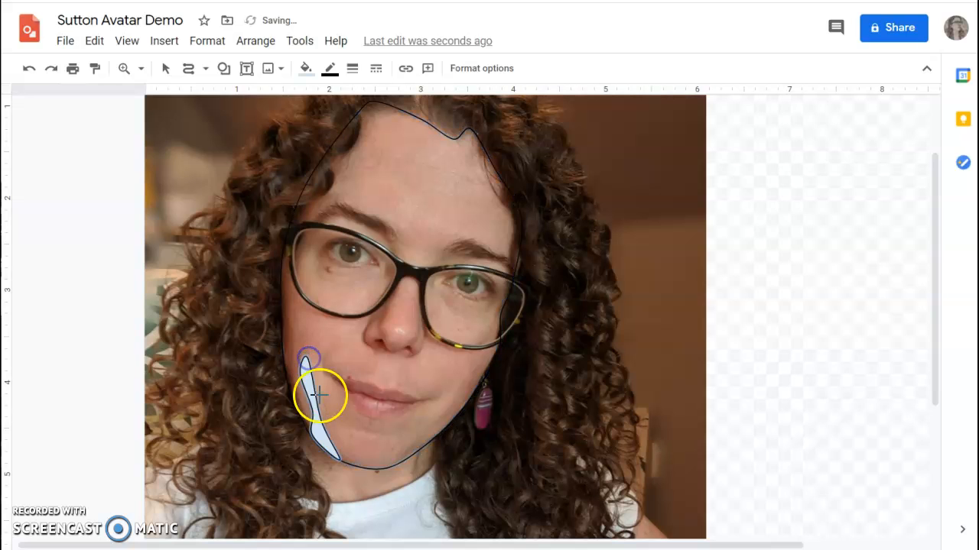
left_click(306, 68)
left_click(324, 128)
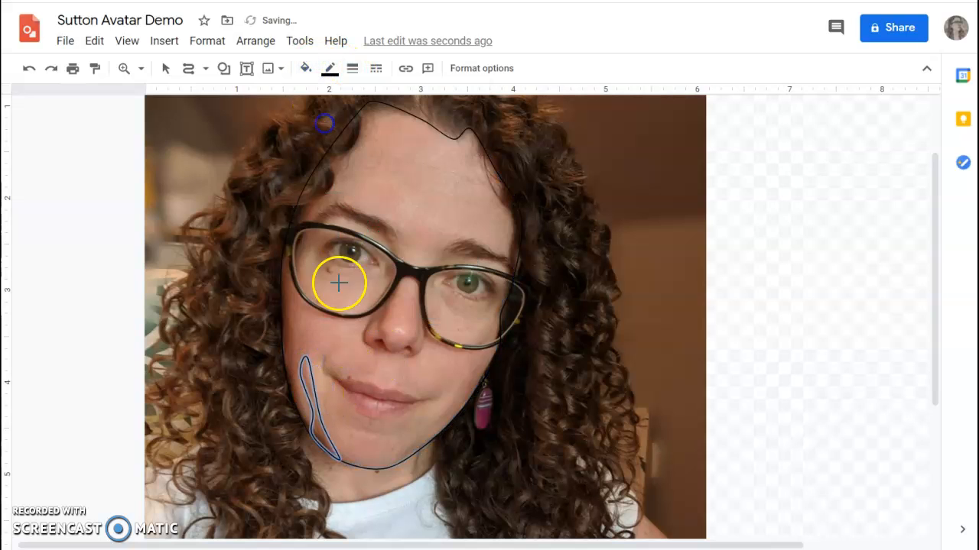
Outline the cheek area under the left eyeglass lens with a closed curve and make its fill transparent
left_click(340, 308)
left_click(290, 277)
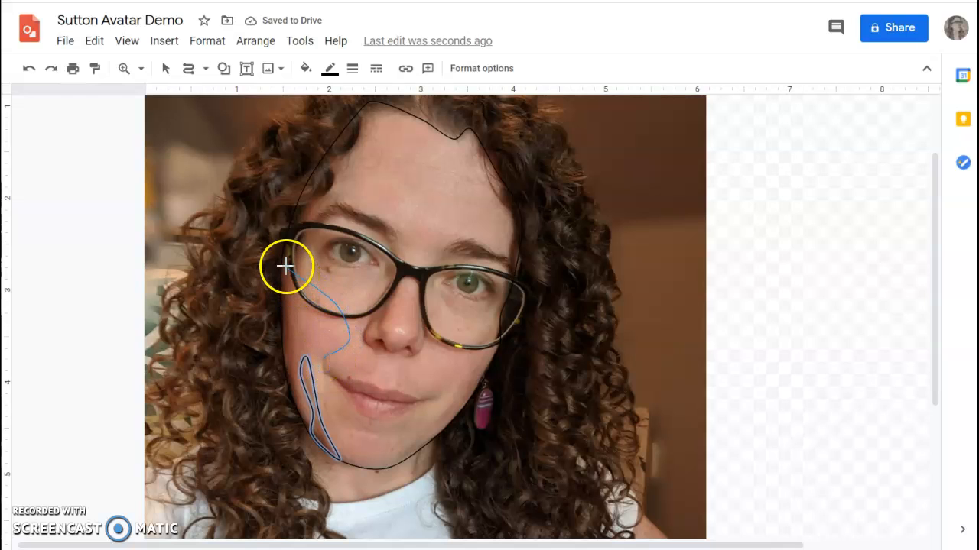
left_click(283, 260)
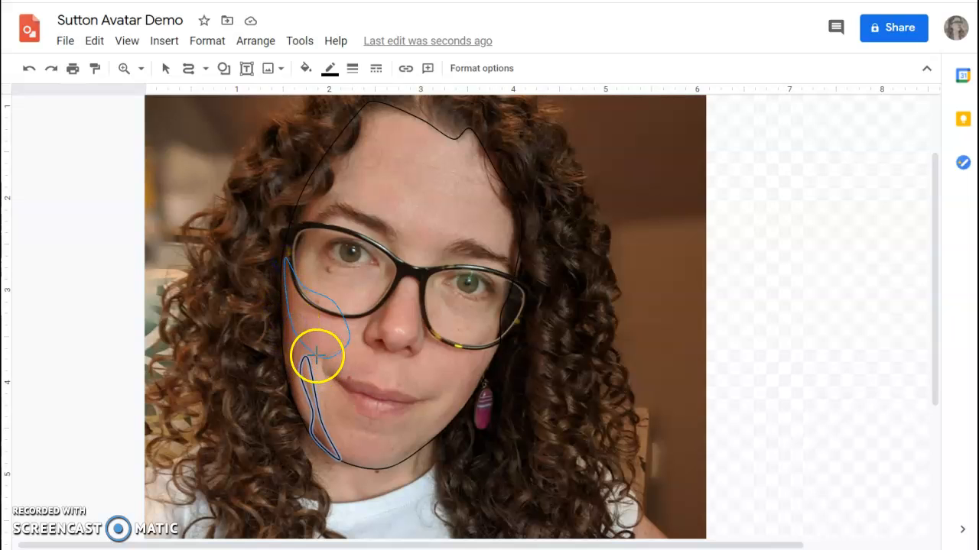
left_click(306, 68)
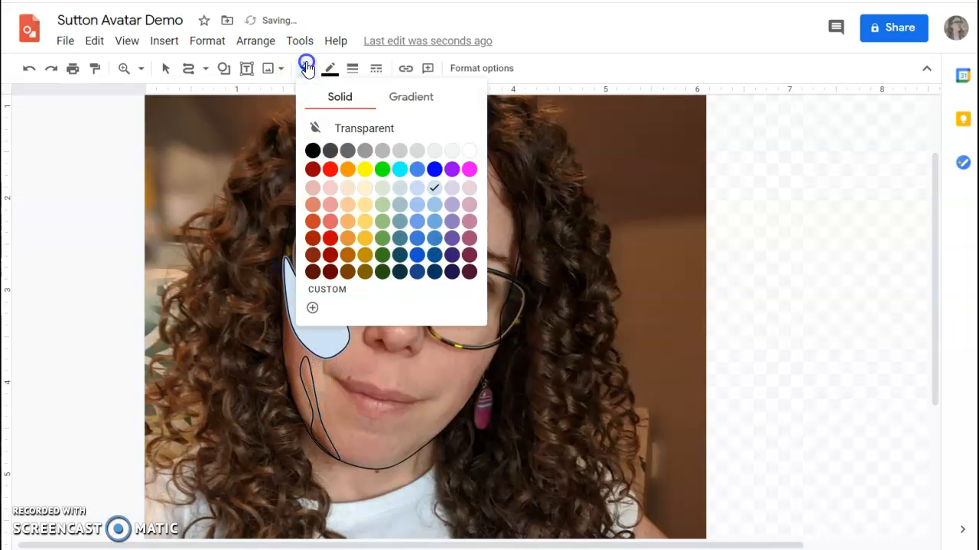
left_click(314, 129)
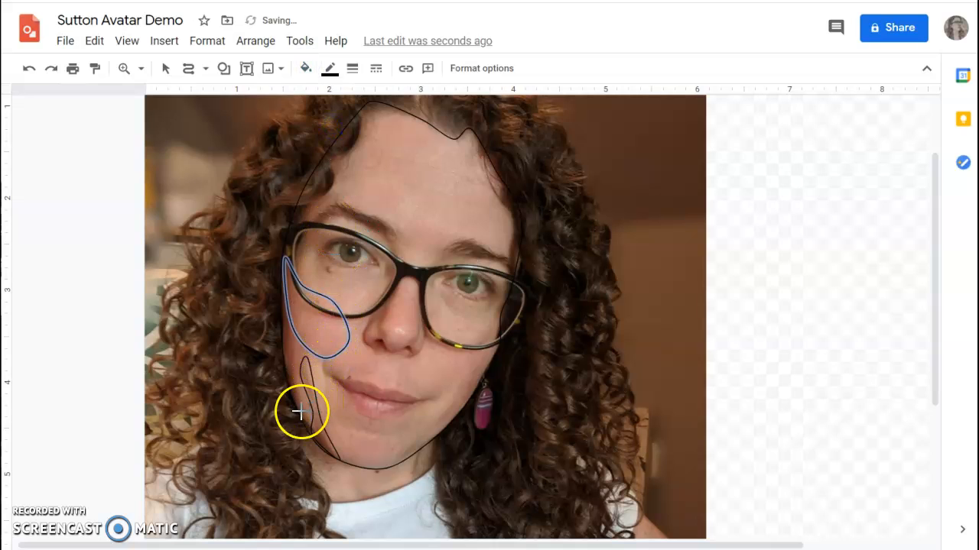
Draw a thin closed curve along the outer edge of the left cheek, next to the two shading shapes, with a transparent fill
left_click_drag(298, 413, 281, 294)
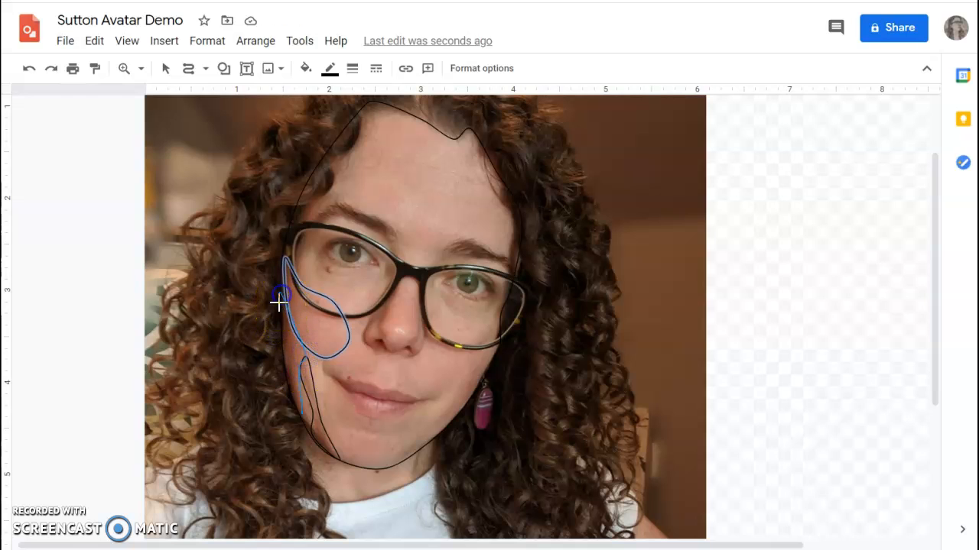
left_click_drag(280, 350, 292, 410)
left_click(305, 69)
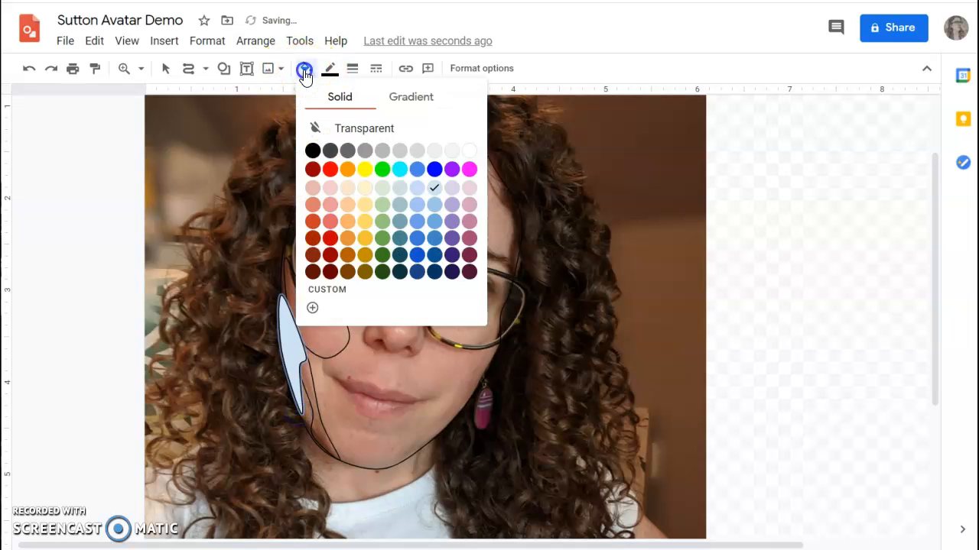
left_click(340, 128)
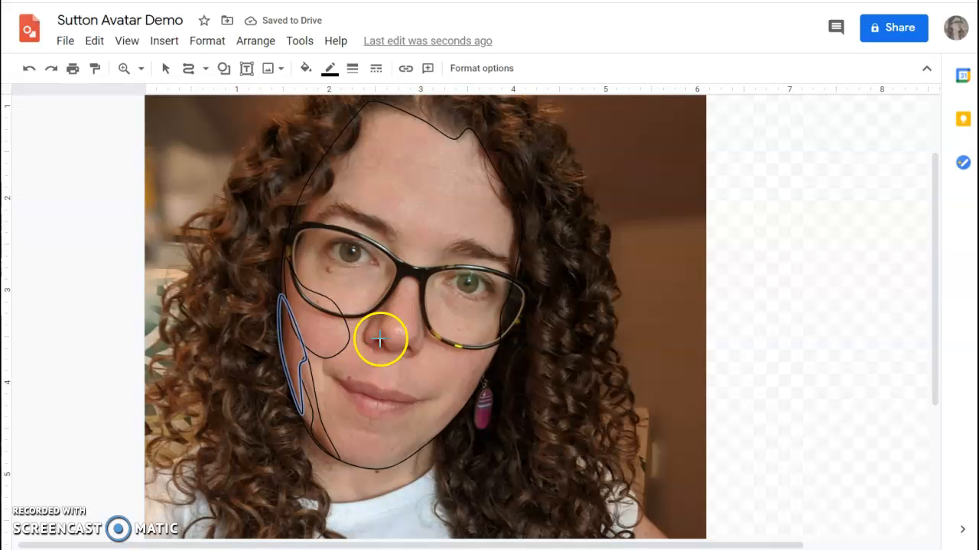
Trace the photo's left nostril up close as a closed curve and make its fill transparent
left_click(124, 68)
left_click_drag(369, 284, 382, 294)
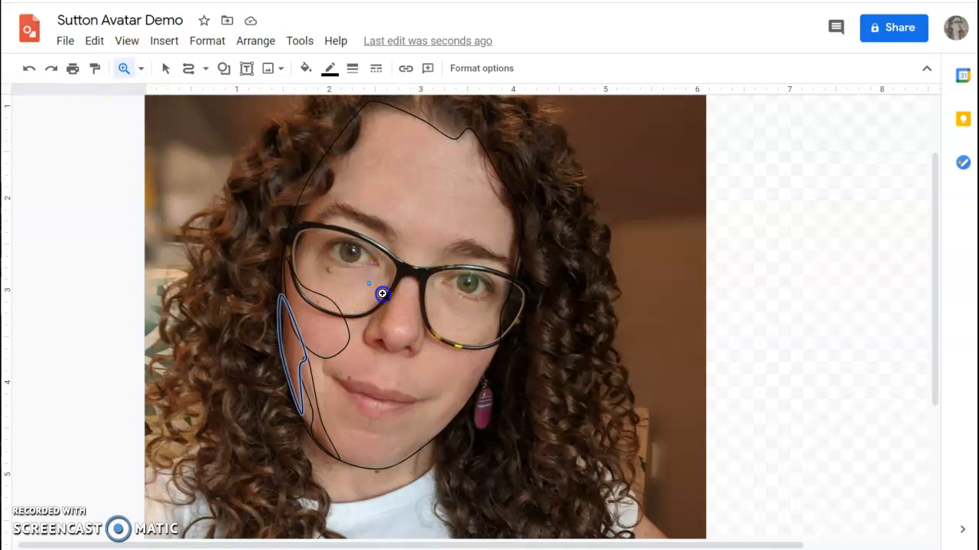
left_click_drag(473, 419, 474, 418)
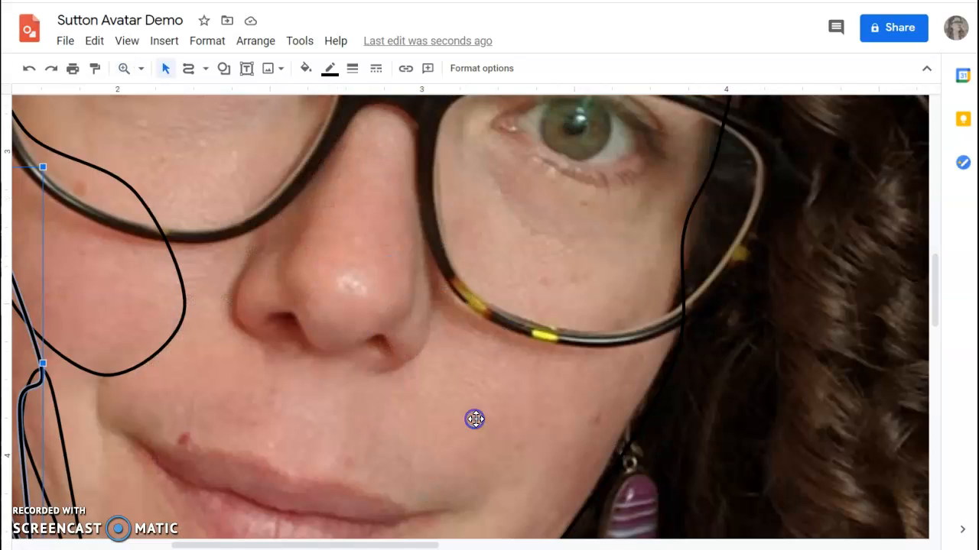
left_click(205, 70)
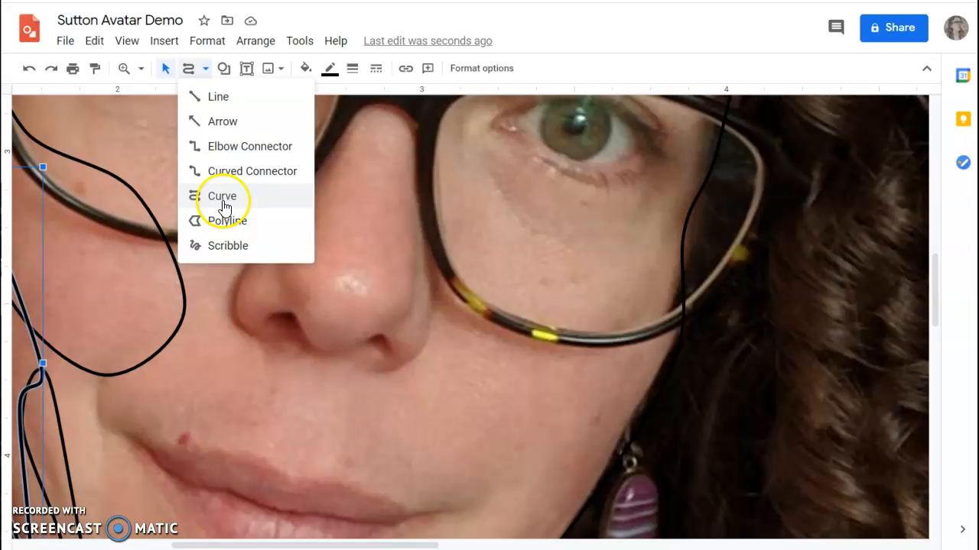
left_click(189, 69)
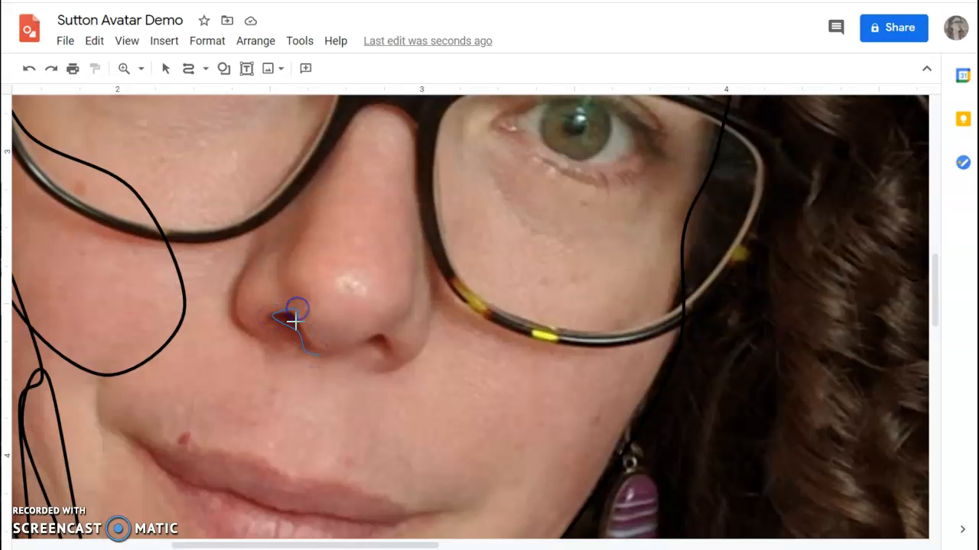
double_click(320, 351)
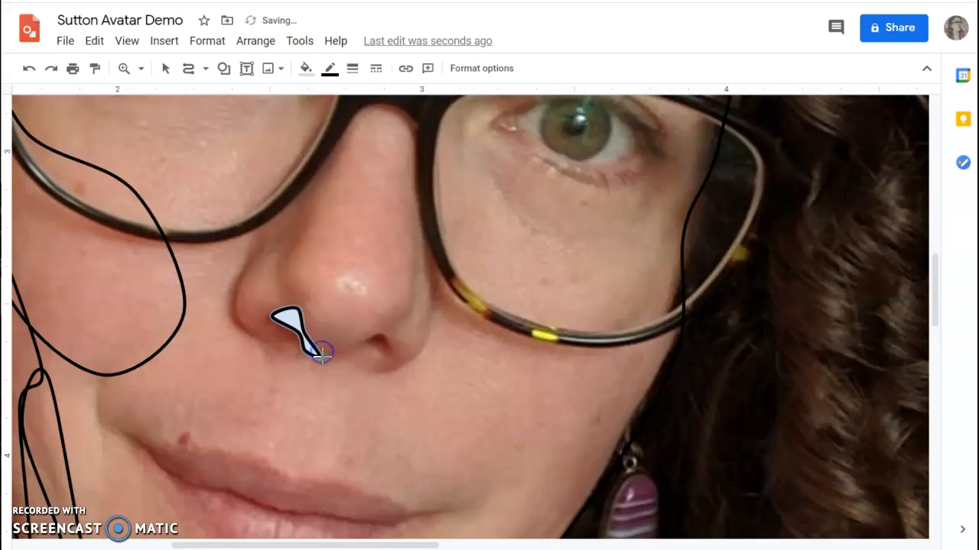
left_click(306, 68)
left_click(338, 129)
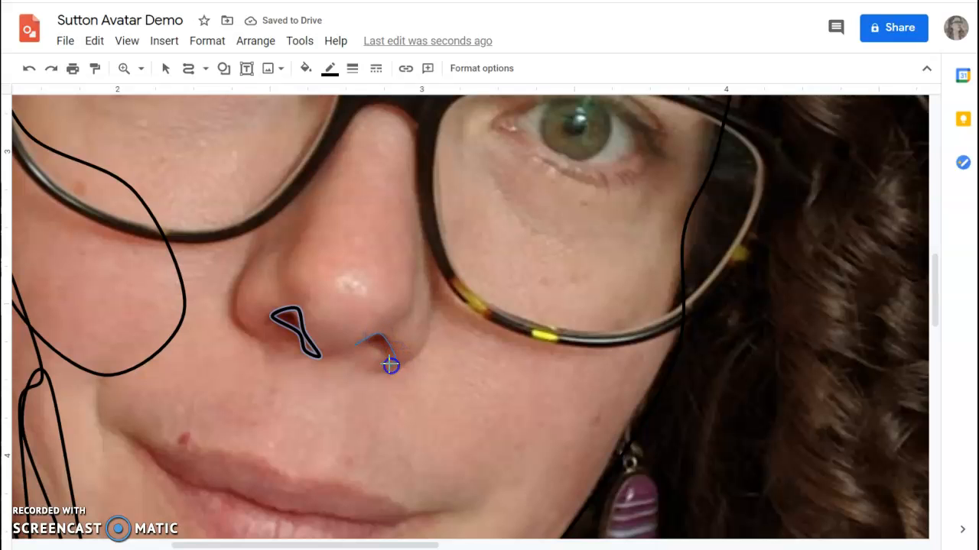
Close the curve around the photo's right nostril and make its fill transparent
double_click(356, 347)
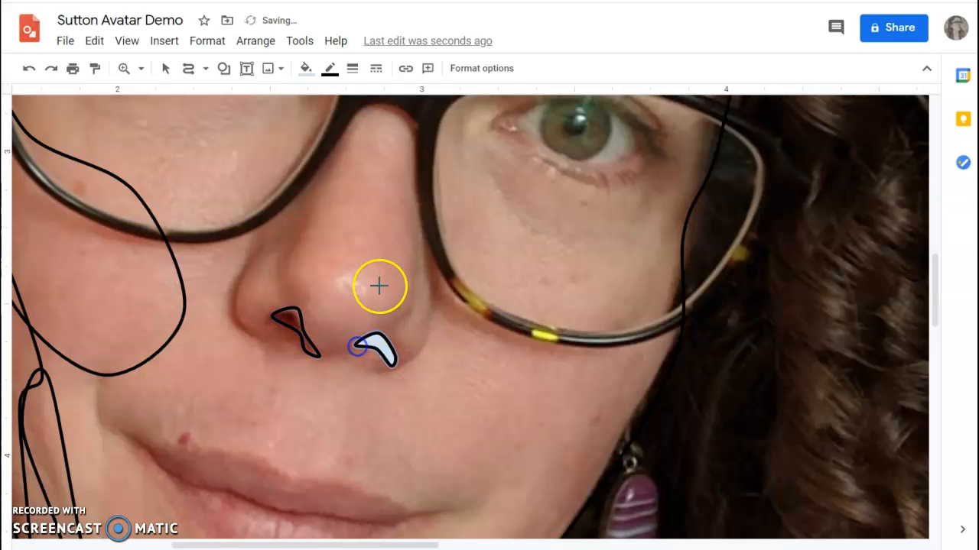
left_click(306, 68)
left_click(338, 128)
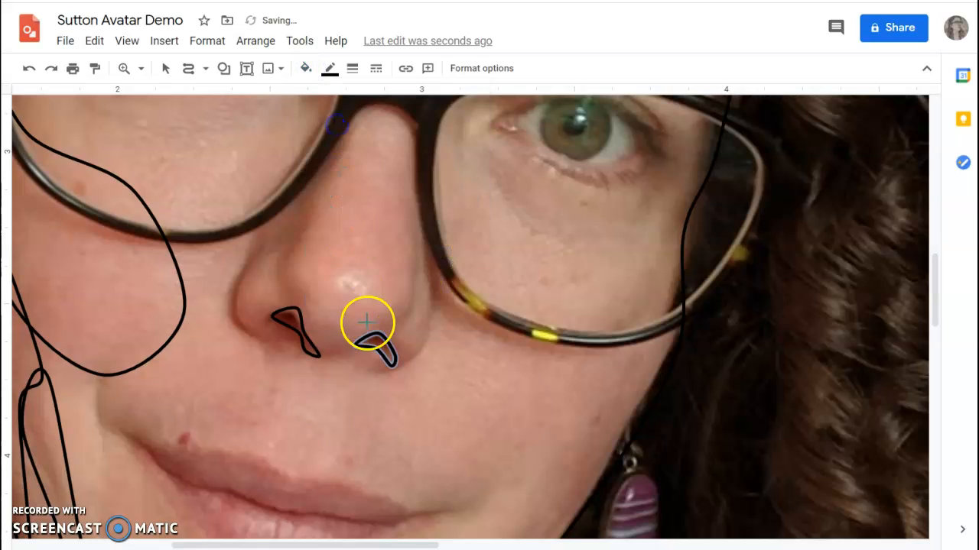
Trace the shadow along the right side of the photo's nose and around the right nostril as a closed curve with transparent fill
left_click(370, 369)
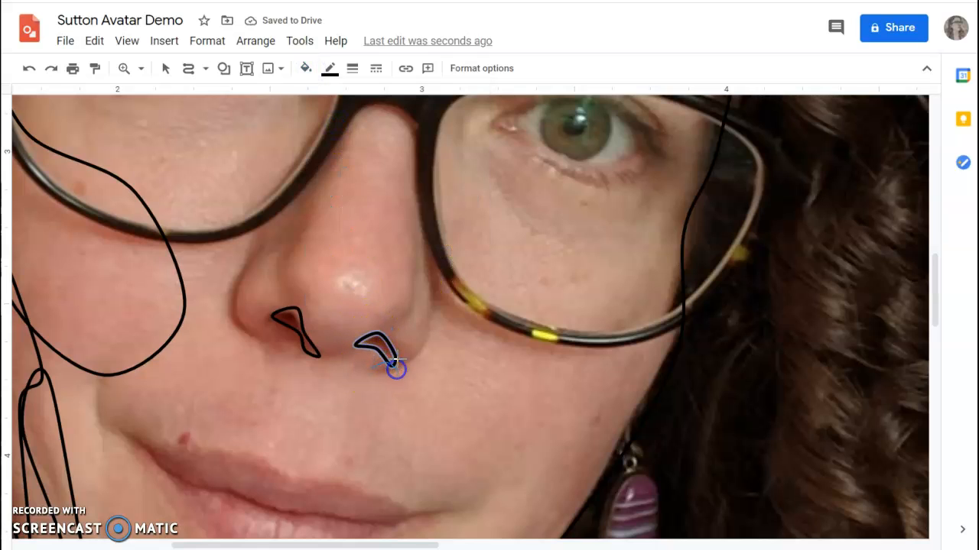
left_click(386, 330)
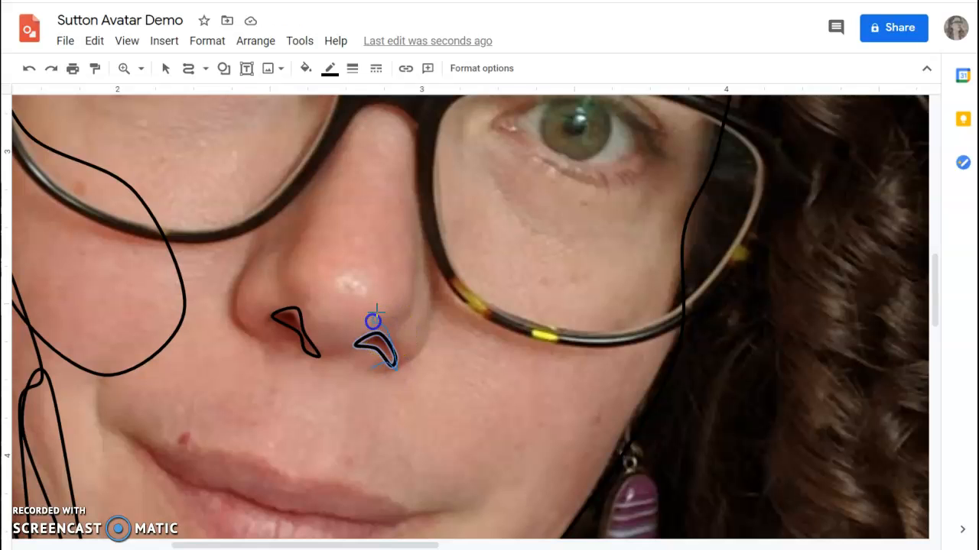
left_click(406, 299)
left_click(413, 222)
left_click(419, 356)
left_click(396, 375)
left_click(374, 371)
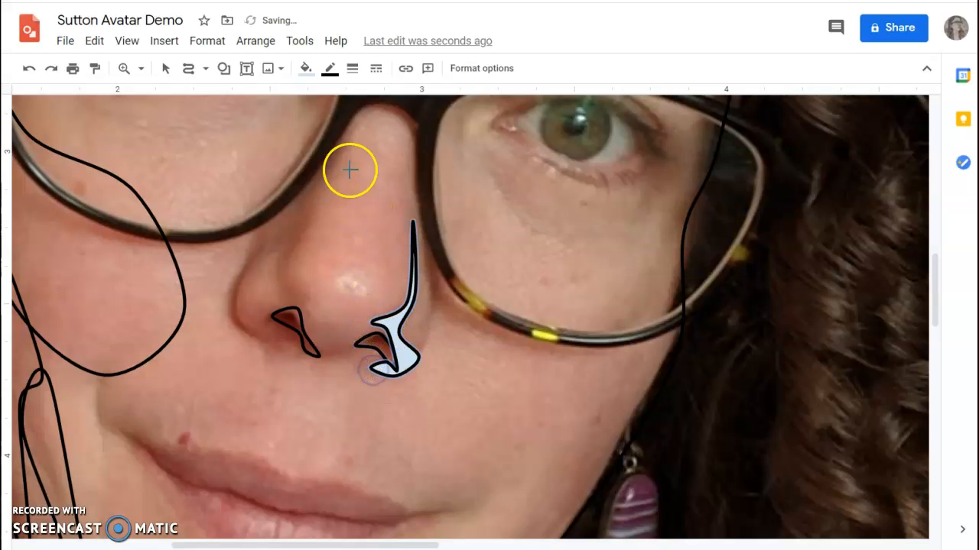
left_click(306, 68)
left_click(341, 128)
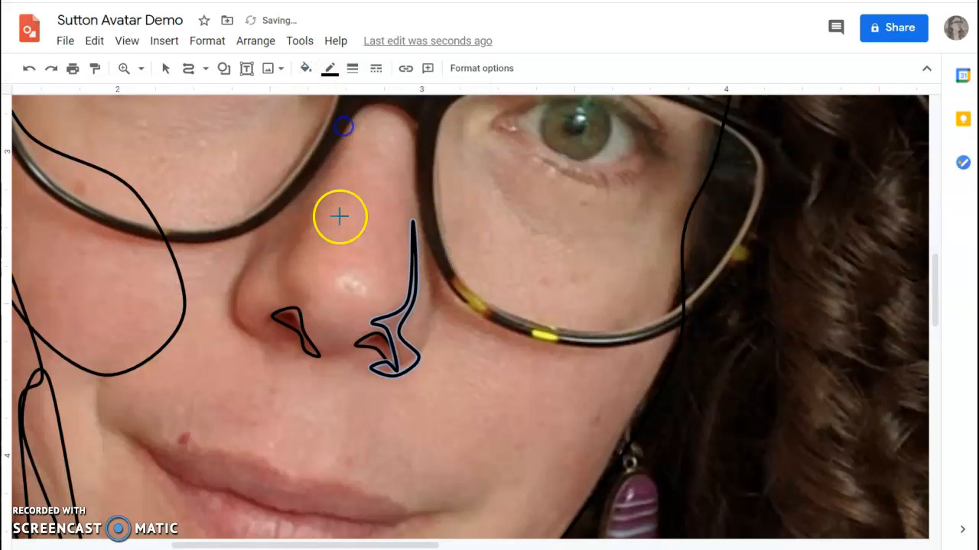
Trace the shading under the nose and up its left side as a closed curve and make its fill transparent
left_click(359, 353)
left_click(330, 352)
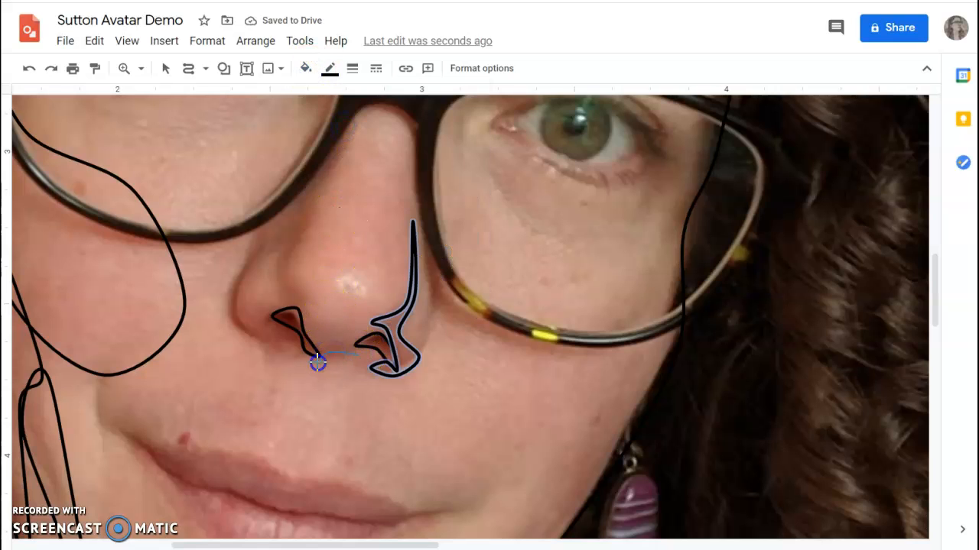
left_click(270, 350)
left_click(234, 321)
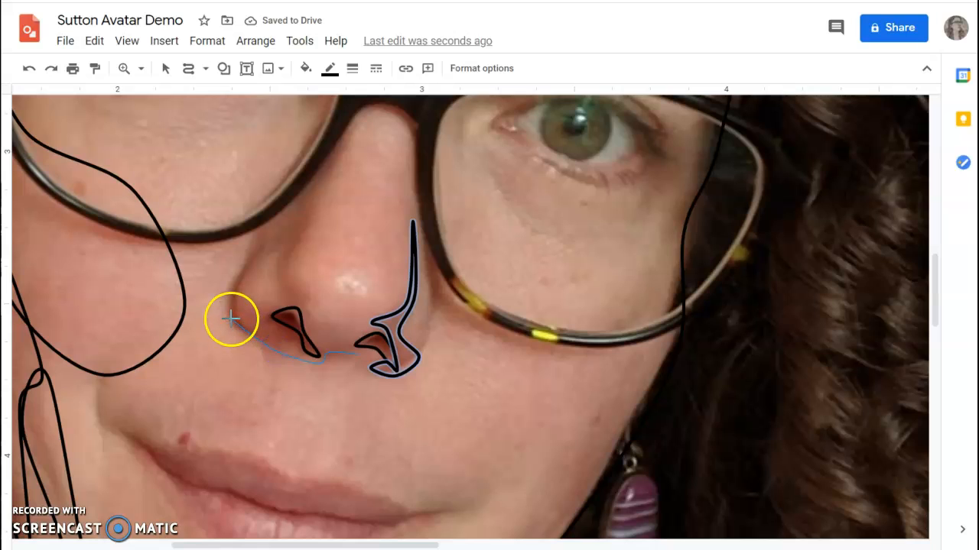
left_click(258, 234)
left_click(307, 196)
left_click(281, 261)
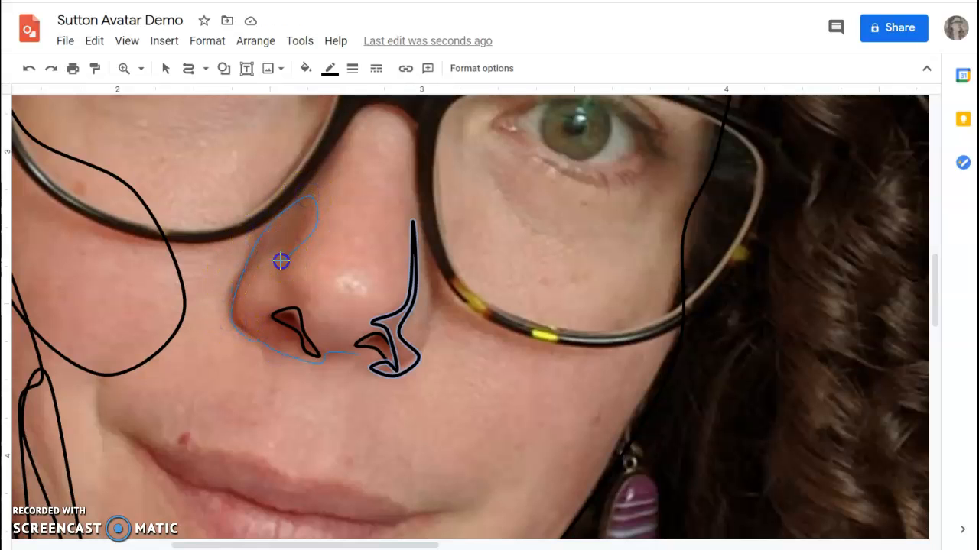
left_click(250, 273)
left_click(238, 315)
left_click(290, 332)
left_click(317, 355)
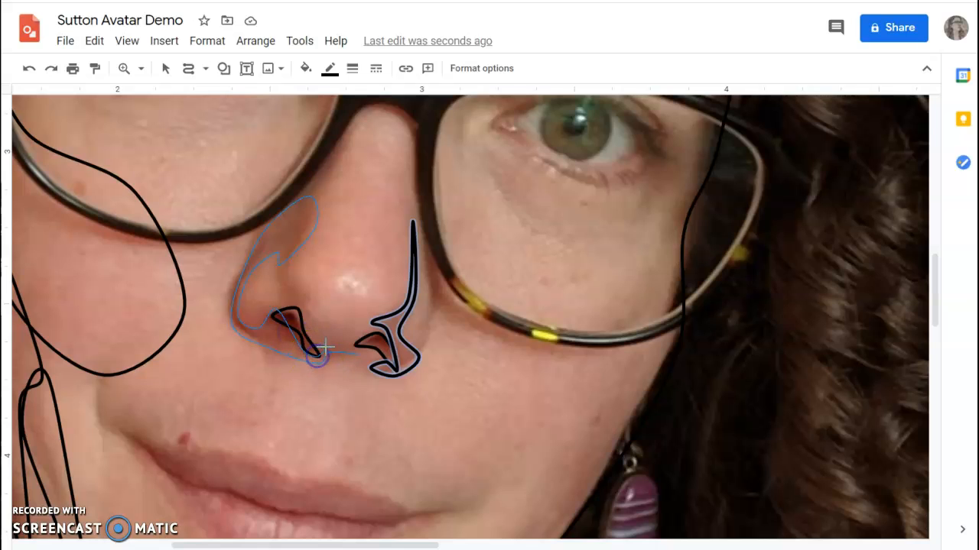
double_click(361, 353)
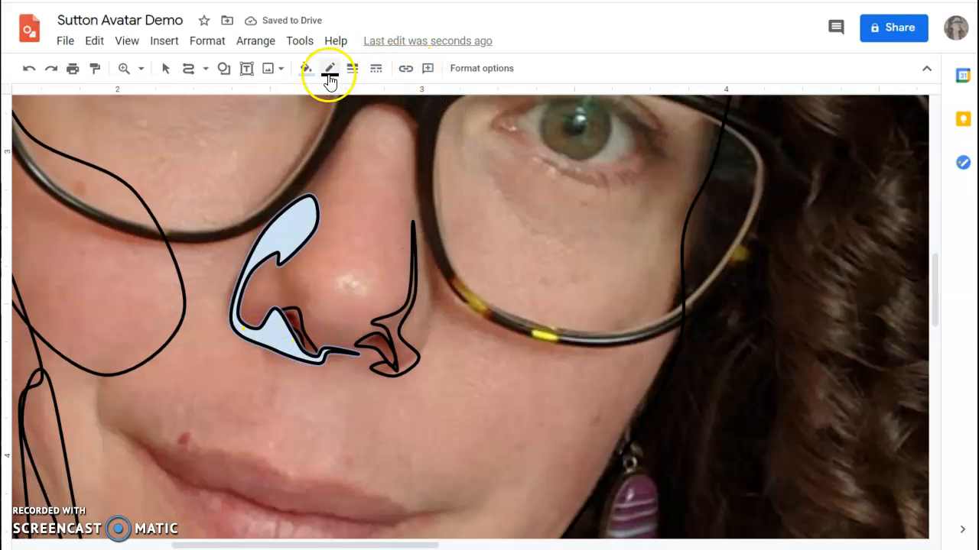
left_click(305, 68)
left_click(337, 130)
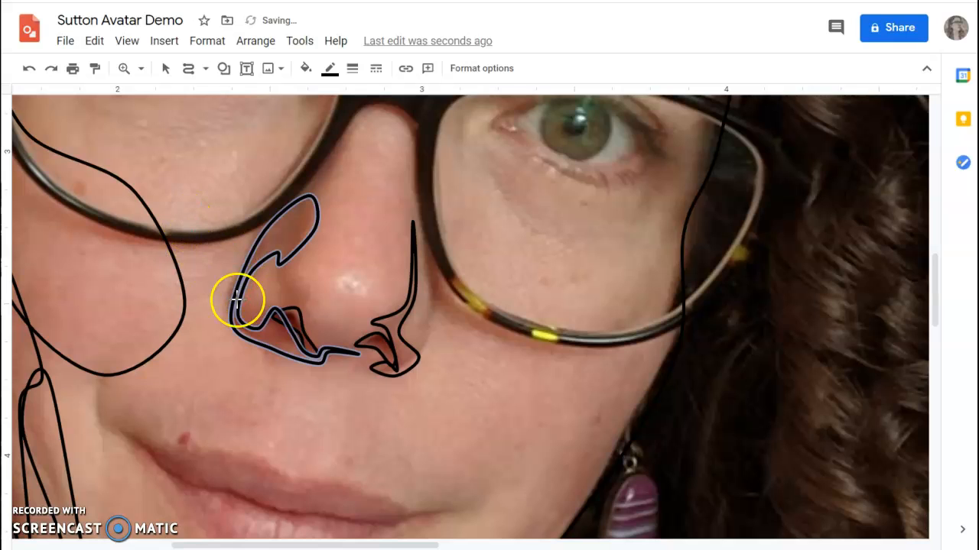
Reshape the left nose shading curve by moving its points so the upper part and outer edge follow the photo's shadow
double_click(295, 251)
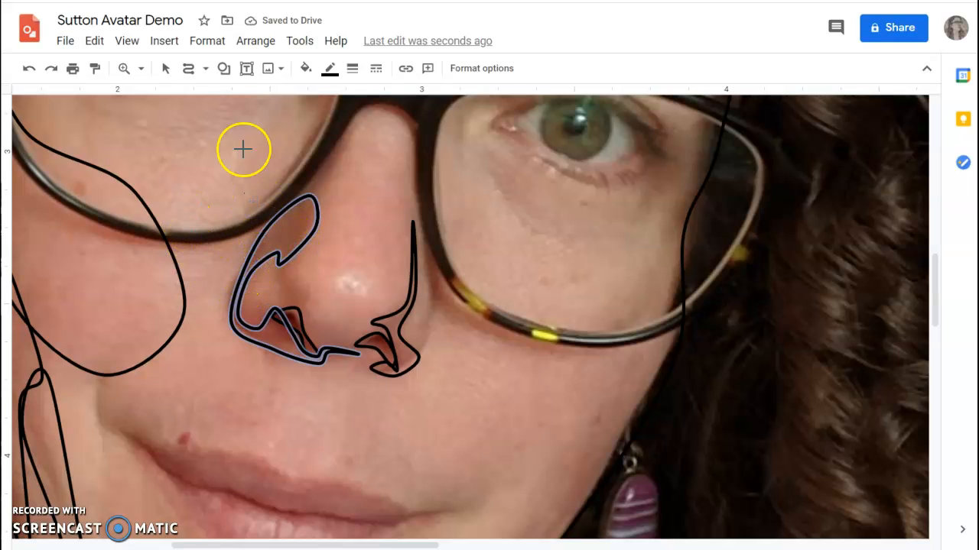
left_click(168, 69)
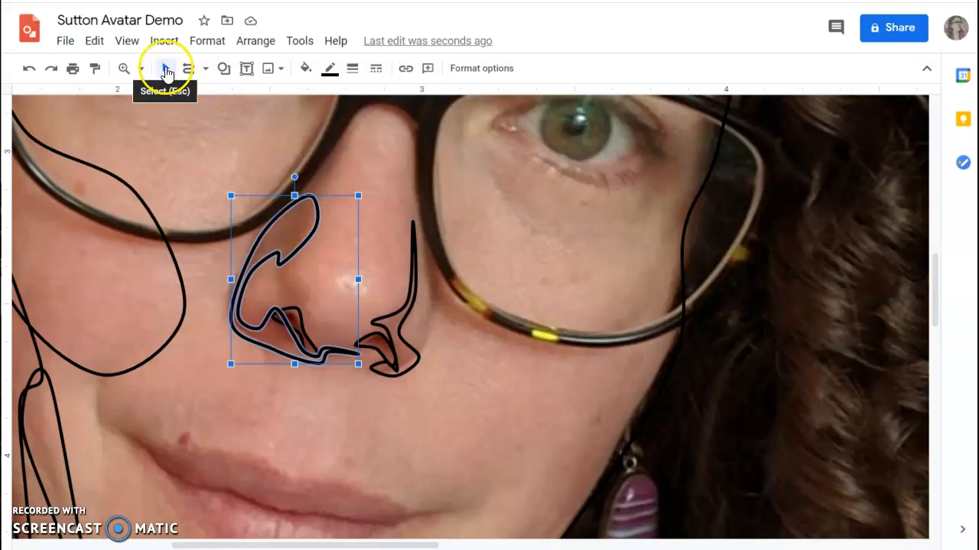
double_click(283, 240)
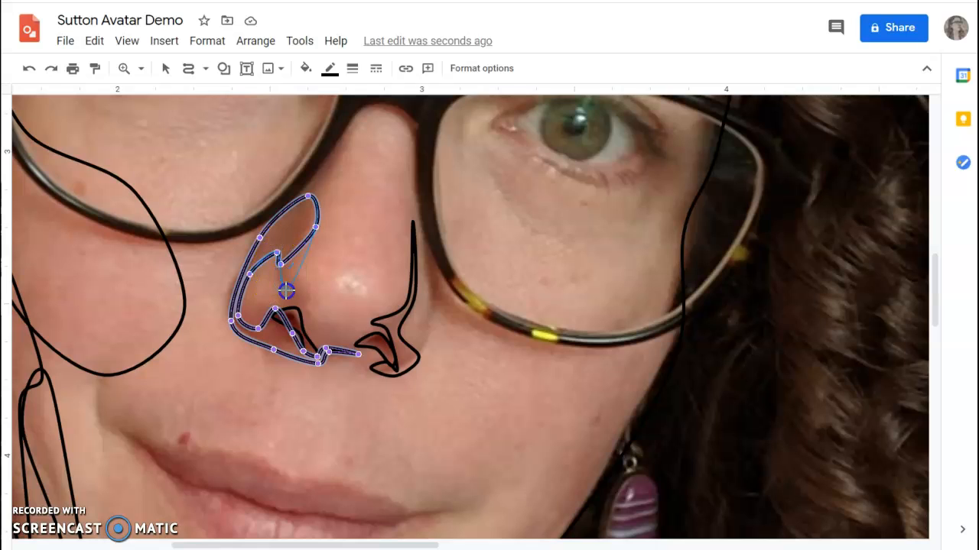
left_click_drag(281, 264, 277, 279)
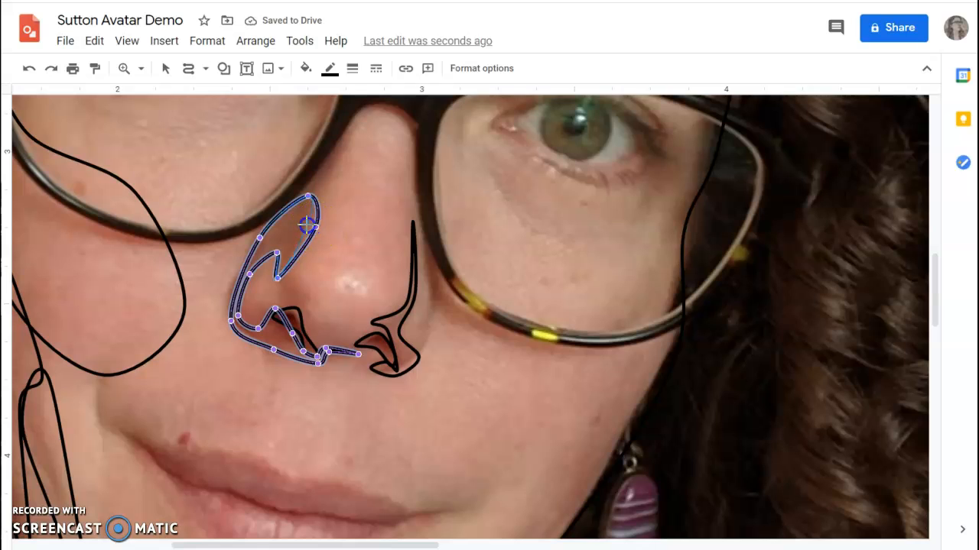
left_click_drag(307, 224, 307, 225)
left_click_drag(231, 322, 226, 304)
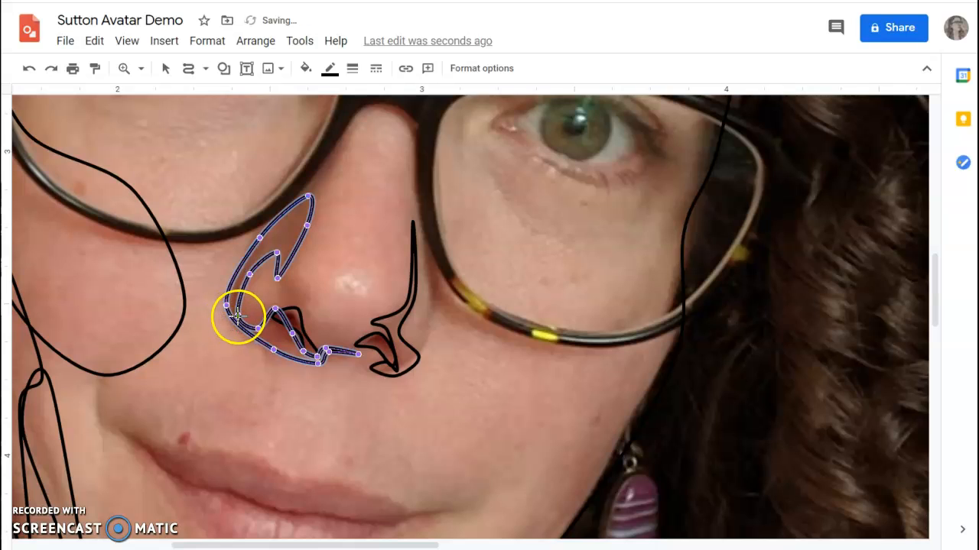
left_click_drag(244, 309, 244, 309)
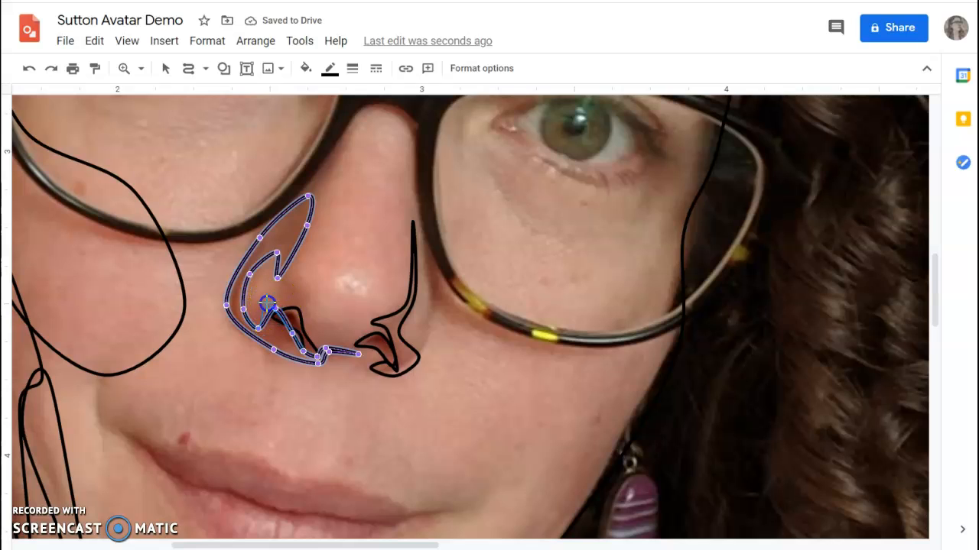
left_click(290, 331)
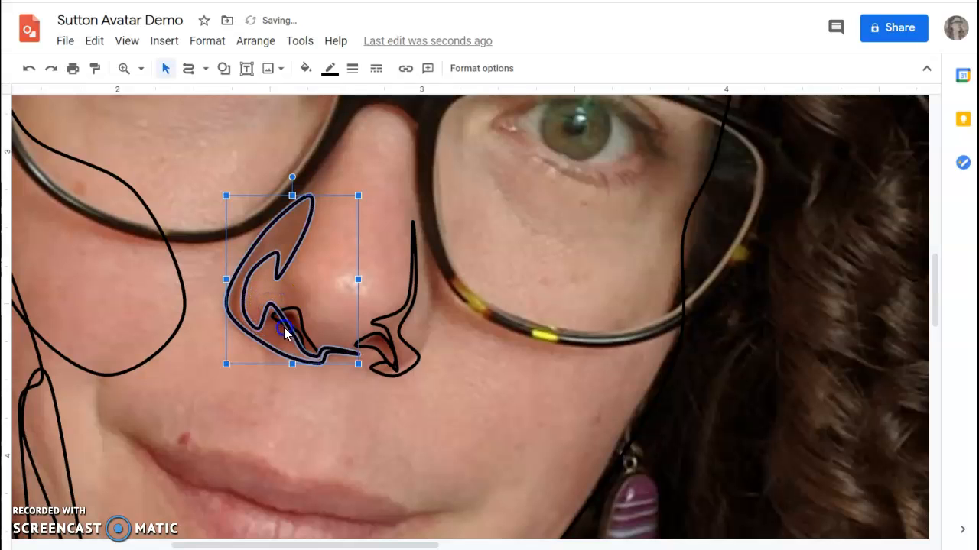
Adjust the points of the left nose shading curve so its inner edge follows the left nostril
double_click(293, 334)
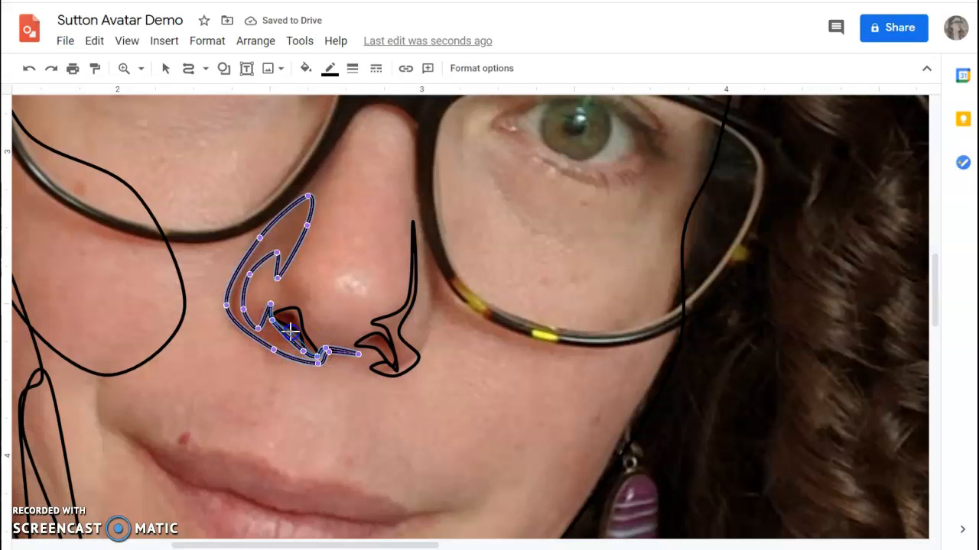
left_click_drag(293, 329, 292, 330)
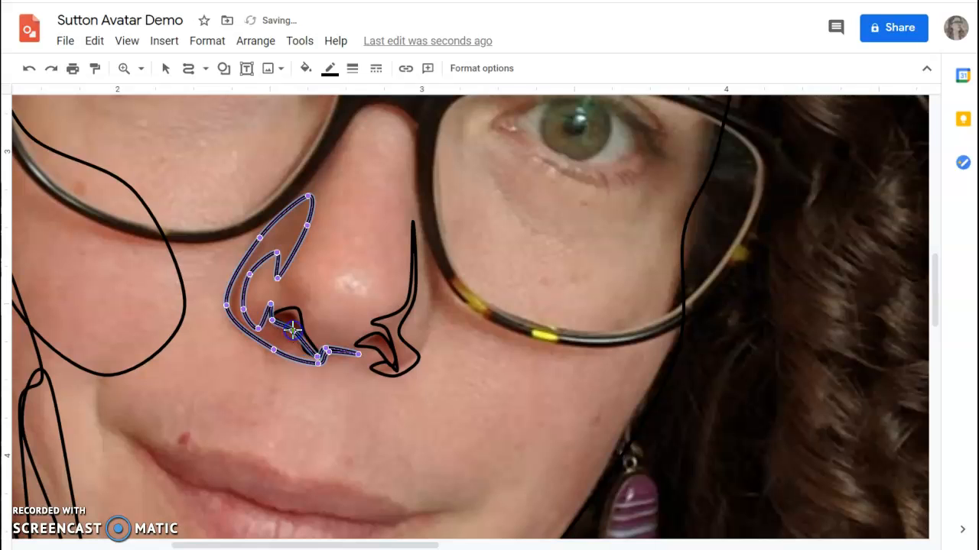
left_click(330, 358)
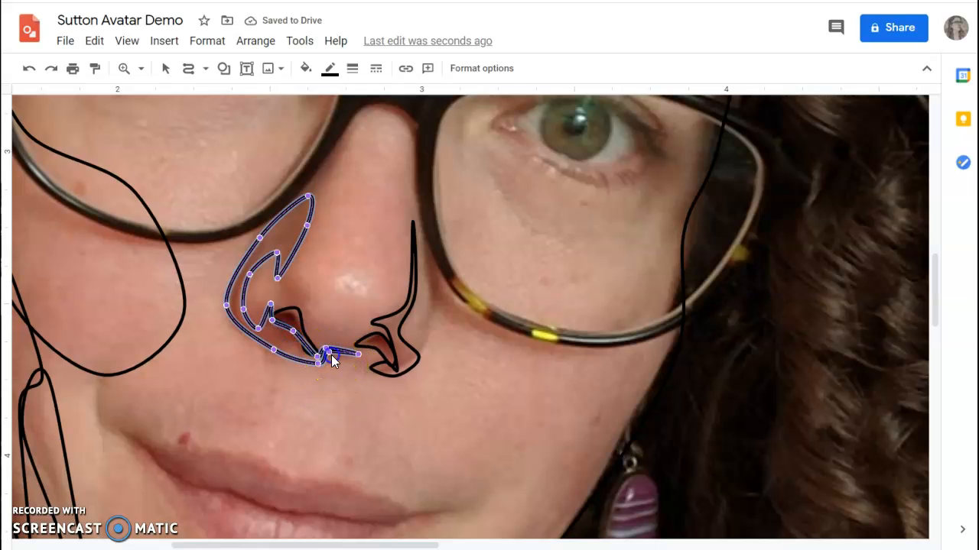
left_click(328, 393)
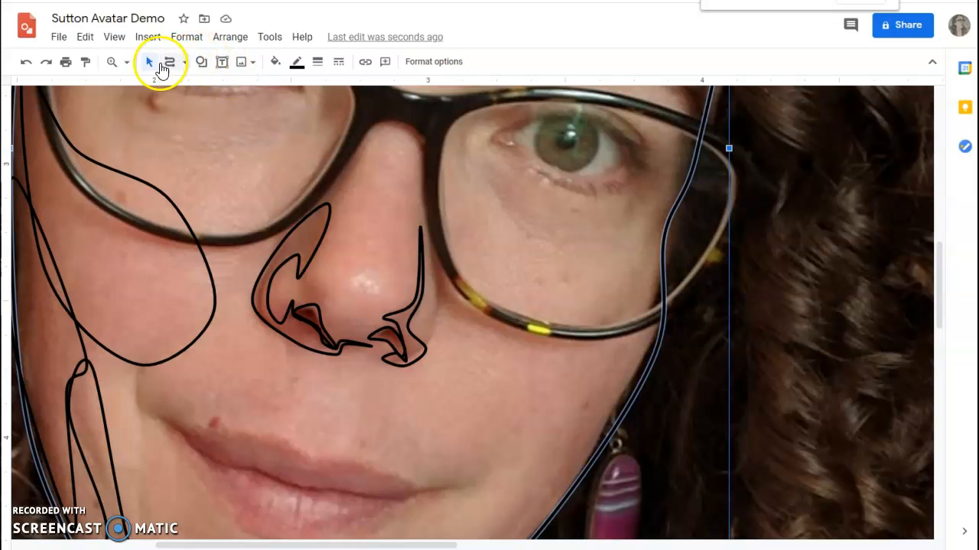
Zoom out to view the entire portrait with its traced outlines
left_click(113, 61)
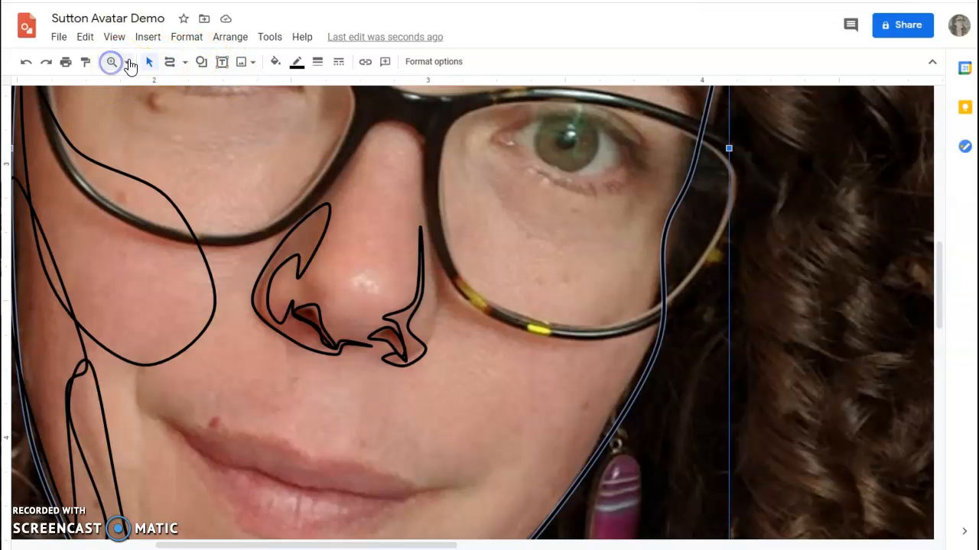
left_click(126, 63)
left_click(153, 107)
left_click(126, 63)
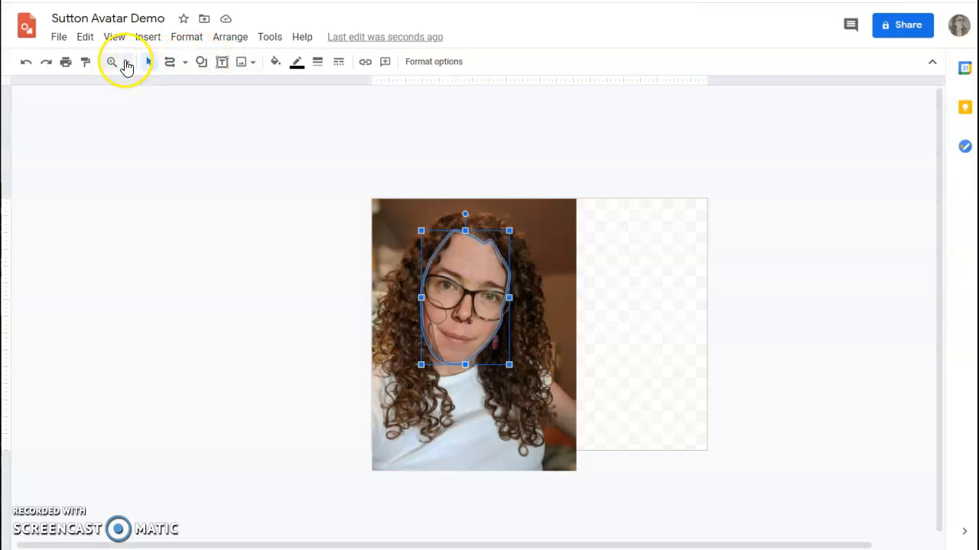
left_click(165, 86)
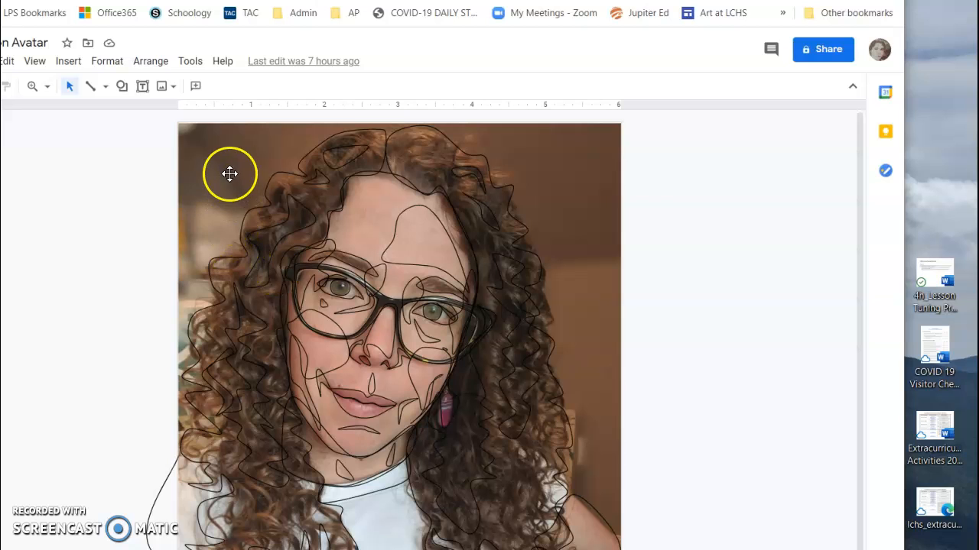
In the finished avatar drawing, move the portrait photo off the canvas to view the line work and return it beneath the lines
left_click_drag(556, 193, 830, 192)
left_click(595, 174)
left_click_drag(558, 159, 766, 174)
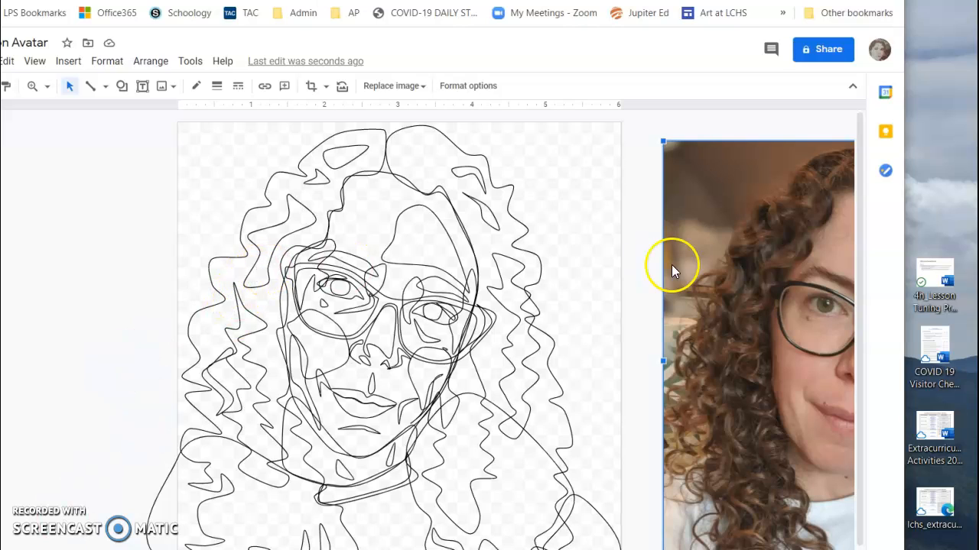
mouse_move(702, 255)
left_mouse_down()
mouse_move(339, 262)
mouse_move(218, 234)
left_mouse_up()
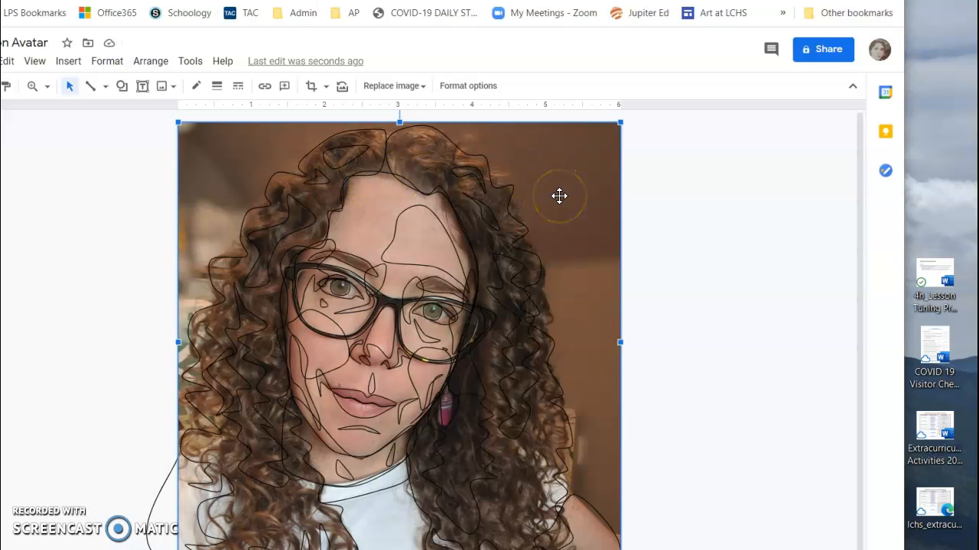
Move the portrait photo sideways out from beneath the traced face lines
left_click_drag(575, 199, 795, 185)
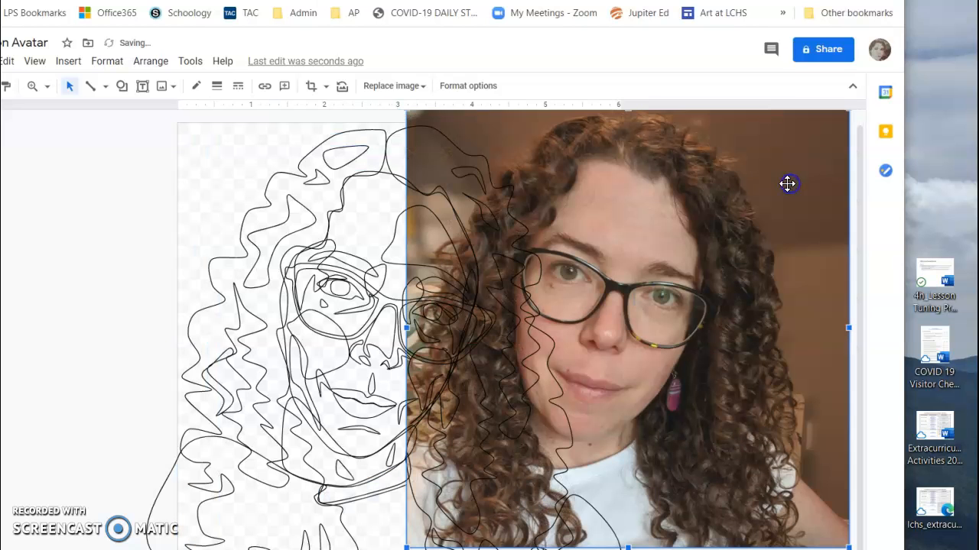
mouse_move(496, 168)
left_mouse_down()
mouse_move(619, 169)
mouse_move(610, 172)
left_mouse_up()
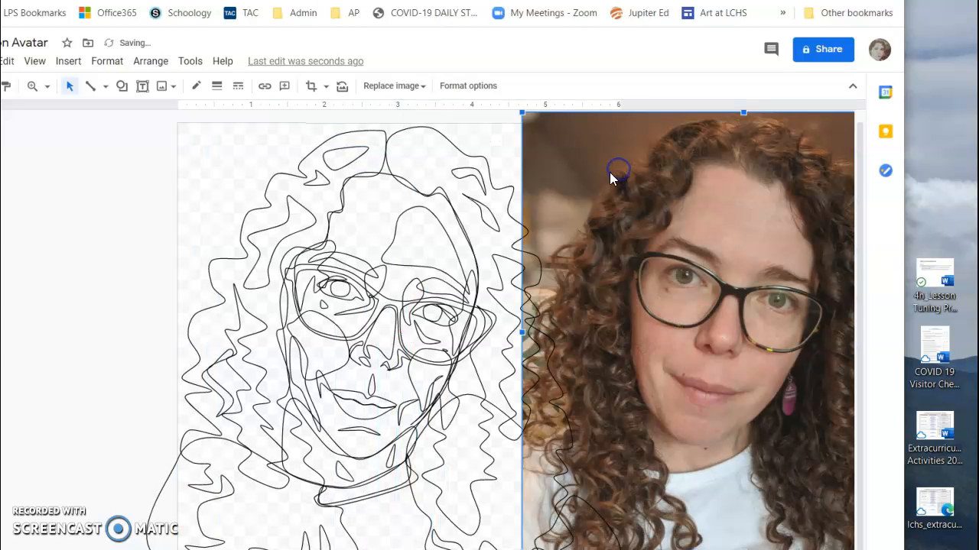